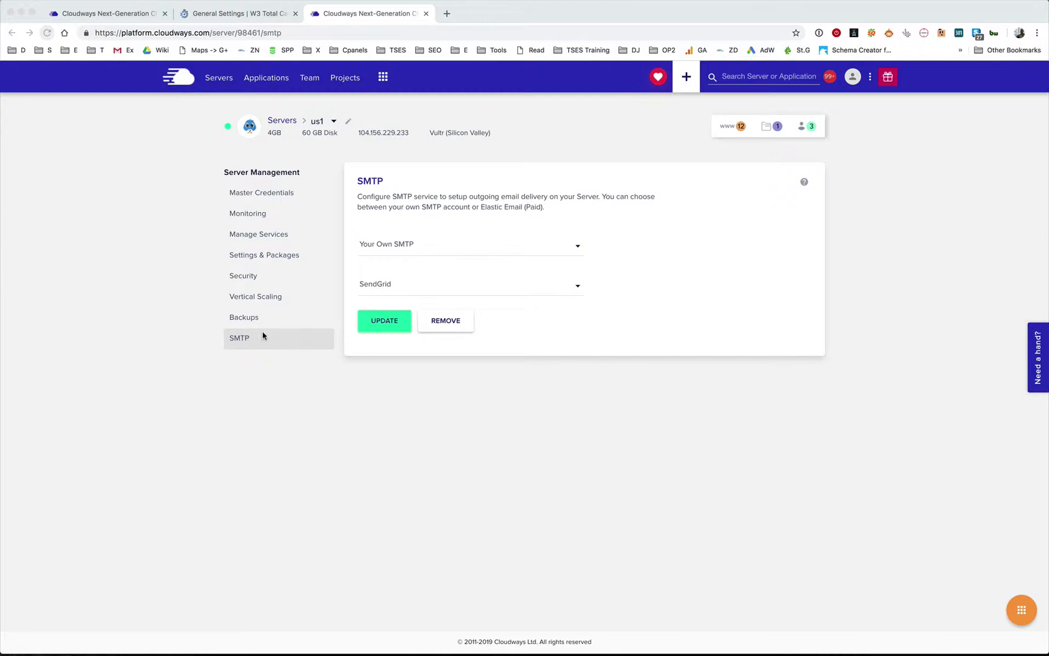
- Examine the available add-ons entry and the SMTP provider options for the us1 server
{"action": "left_click", "coordinate": [123, 243]}
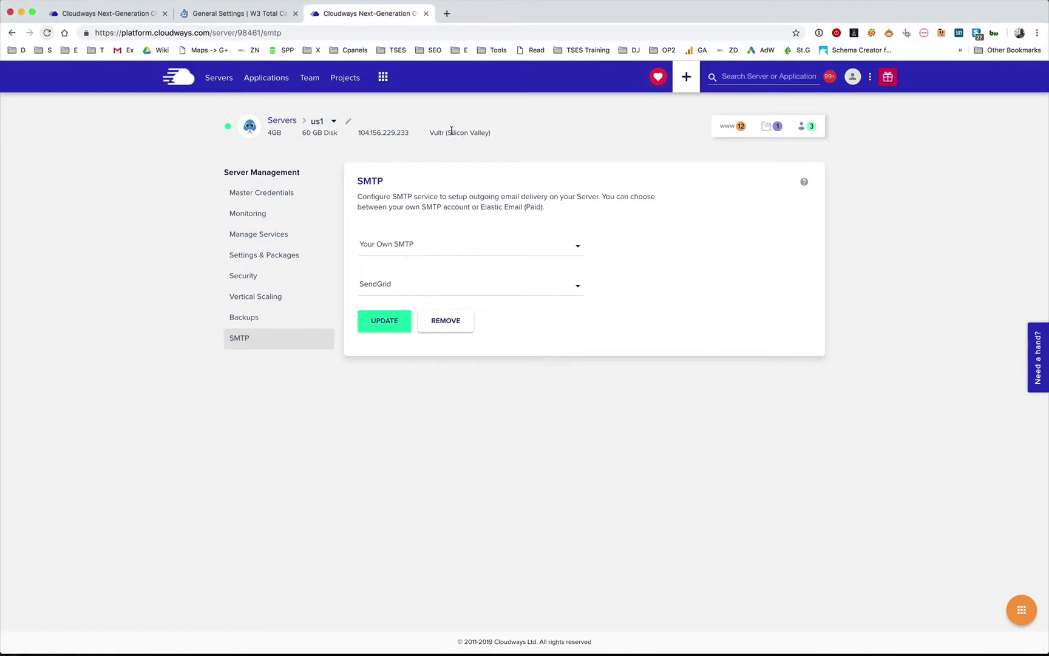
{"action": "left_click_drag", "start_coordinate": [427, 132], "coordinate": [493, 133]}
{"action": "left_click", "coordinate": [383, 77]}
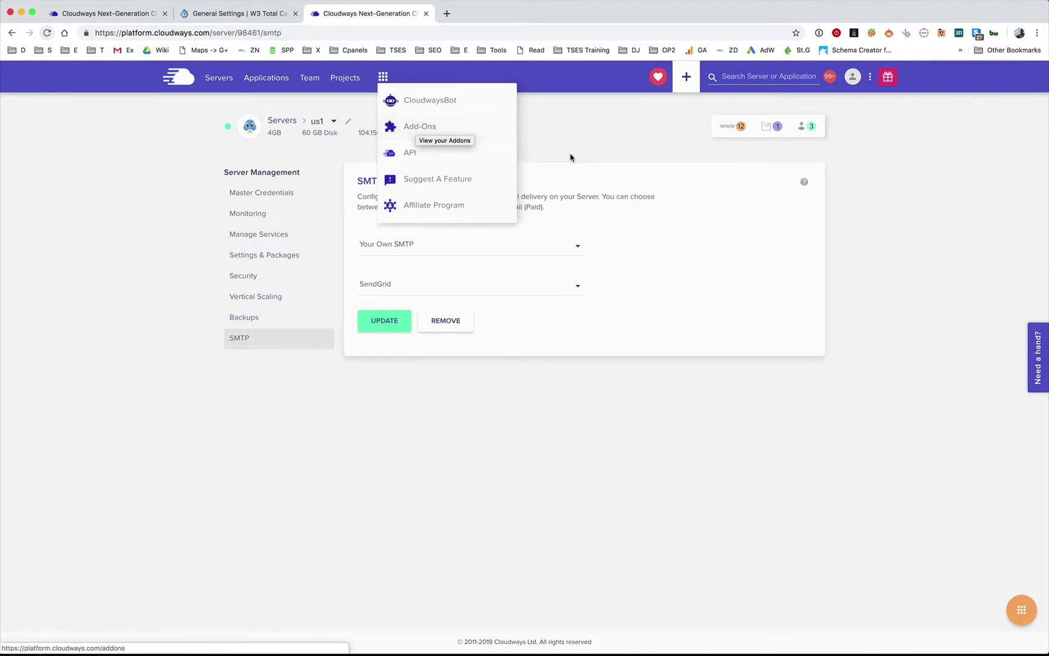
{"action": "left_click", "coordinate": [376, 285]}
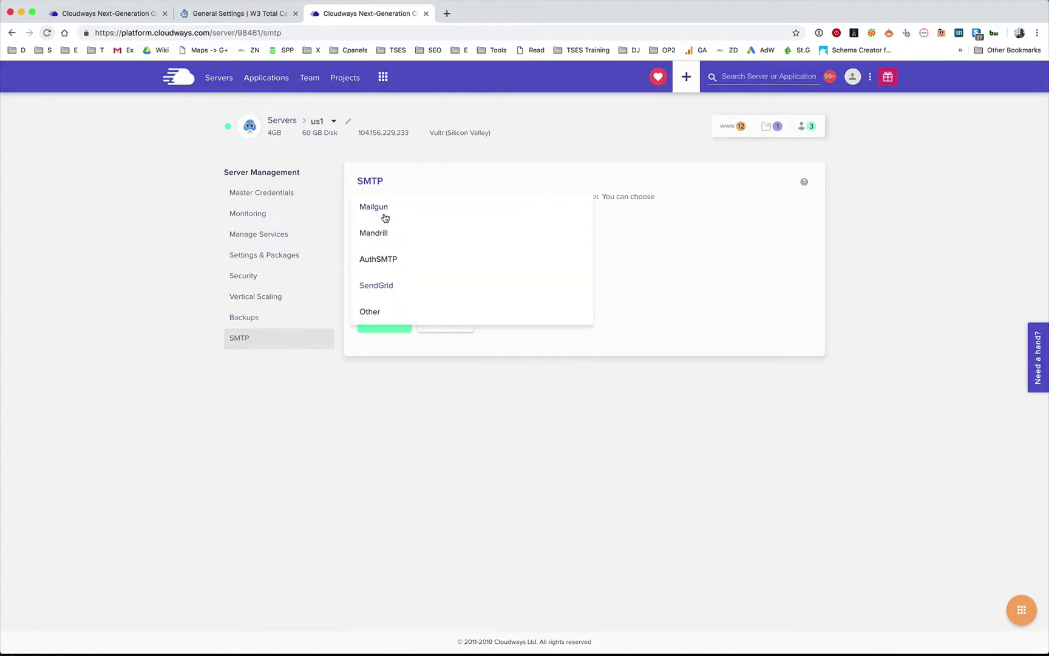
{"action": "scroll", "coordinate": [375, 291], "scroll_direction": "down", "scroll_amount": 1}
{"action": "left_click", "coordinate": [730, 285]}
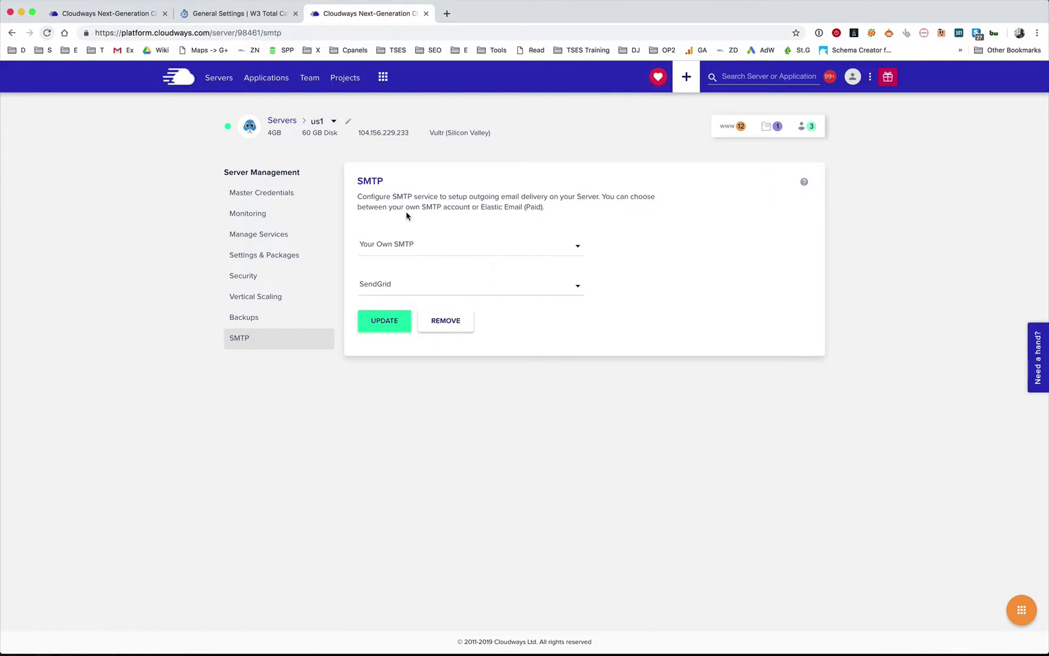
- Open the server's backup settings and examine the available backup frequency options
{"action": "left_click", "coordinate": [275, 326]}
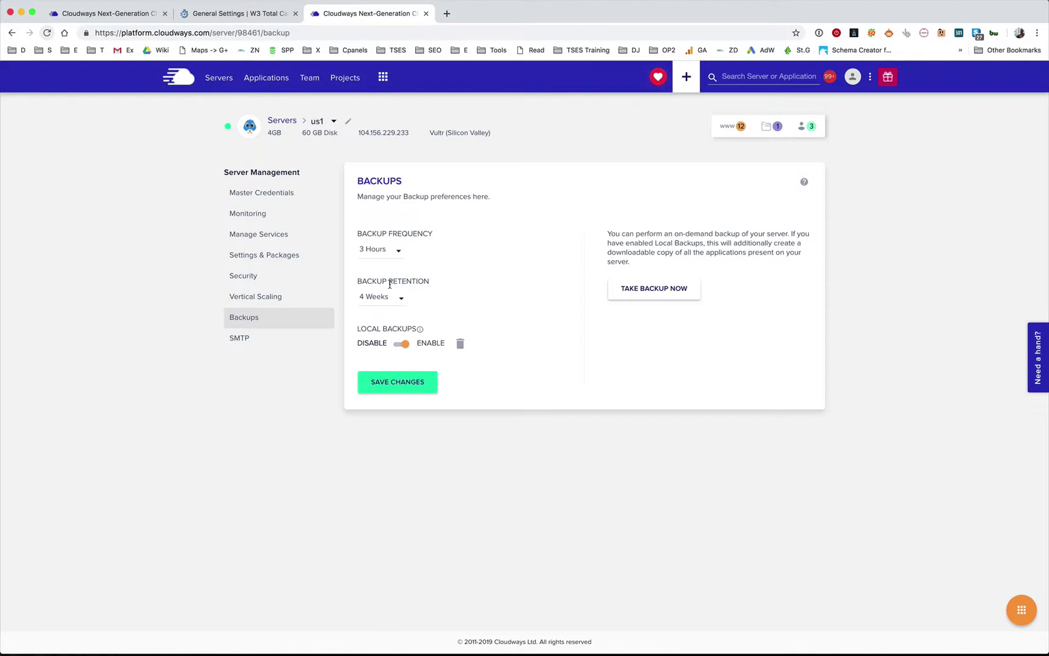
{"action": "left_click", "coordinate": [393, 252]}
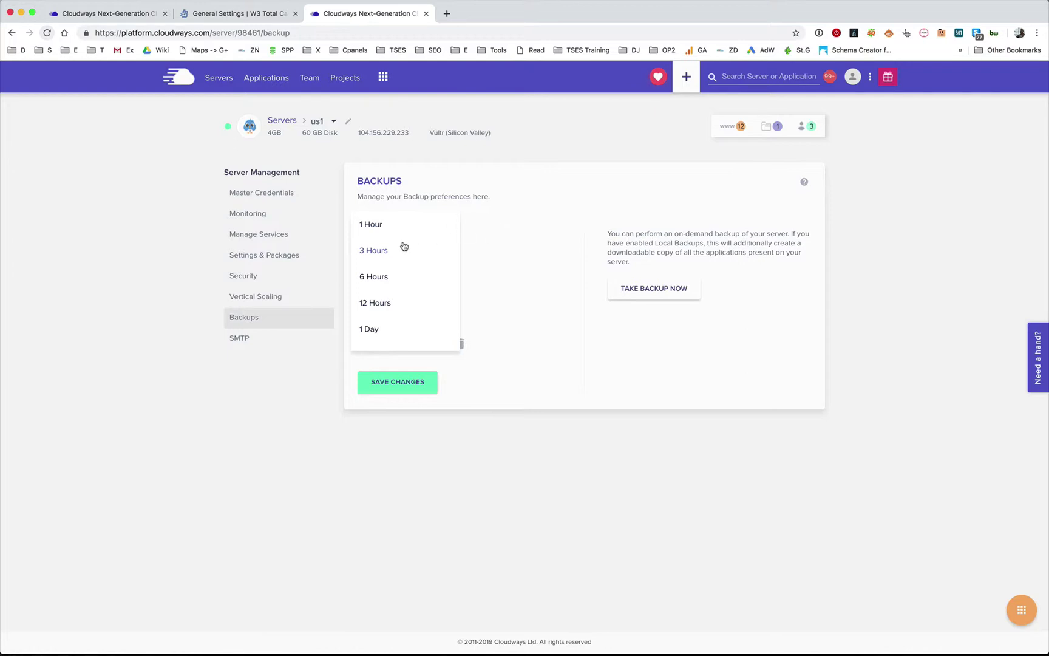
{"action": "left_click", "coordinate": [534, 251]}
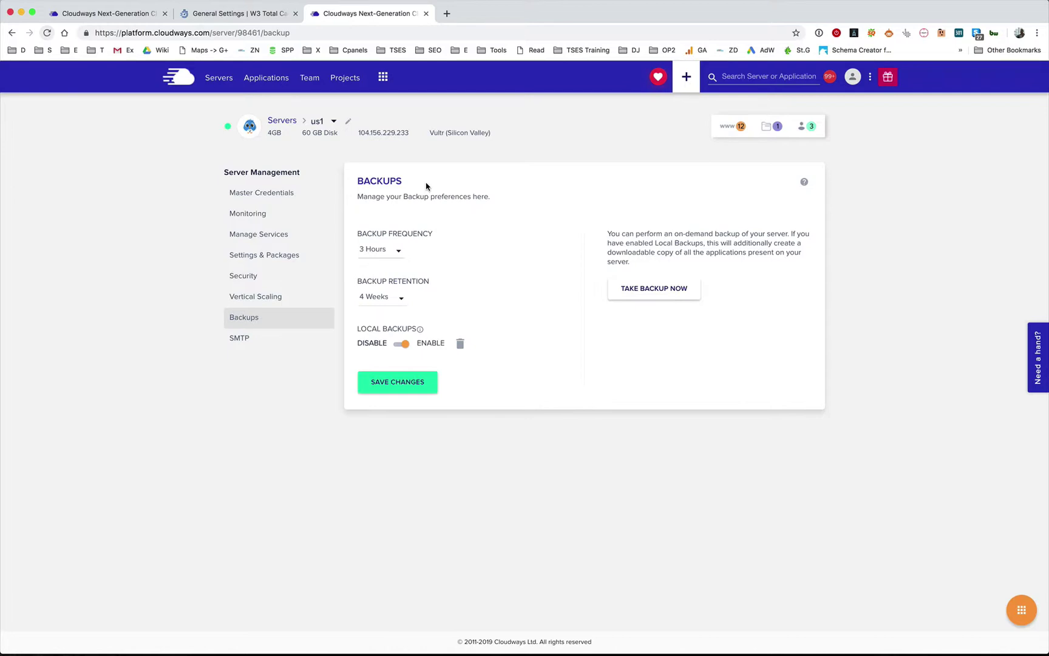
- Review the server's installed packages, reading the notes for MySQL and Redis
{"action": "left_click", "coordinate": [252, 281]}
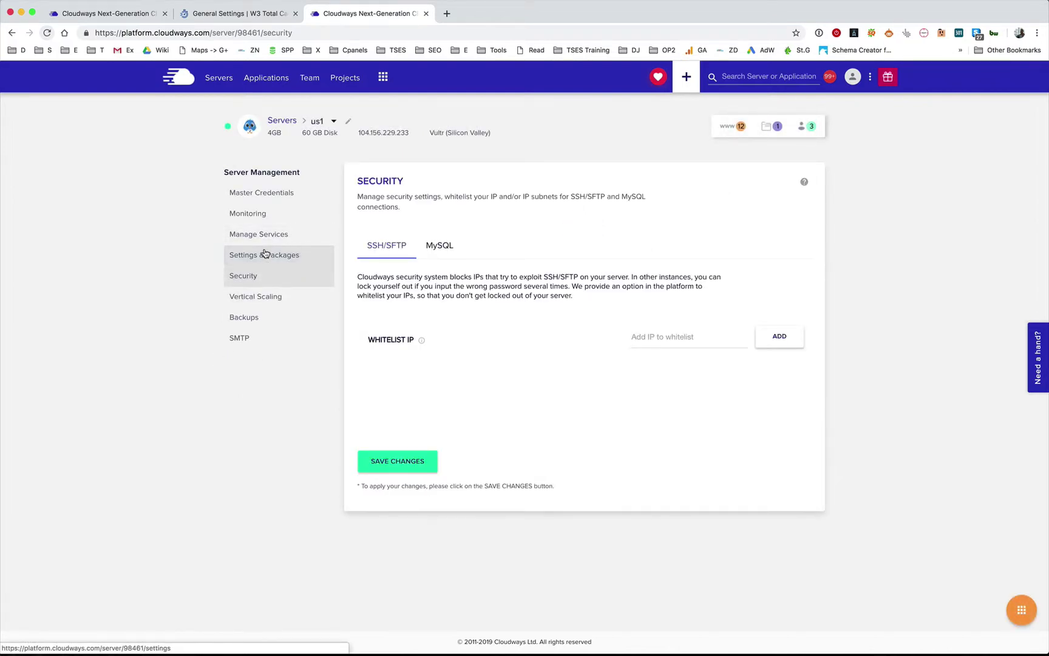
{"action": "left_click", "coordinate": [265, 254]}
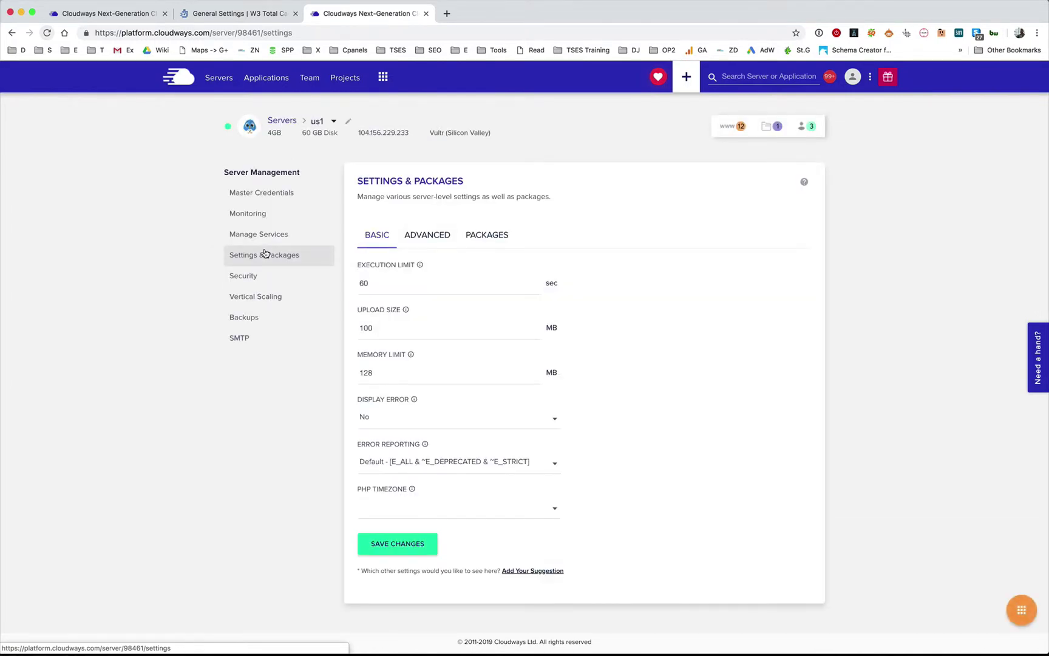
{"action": "left_click", "coordinate": [479, 236]}
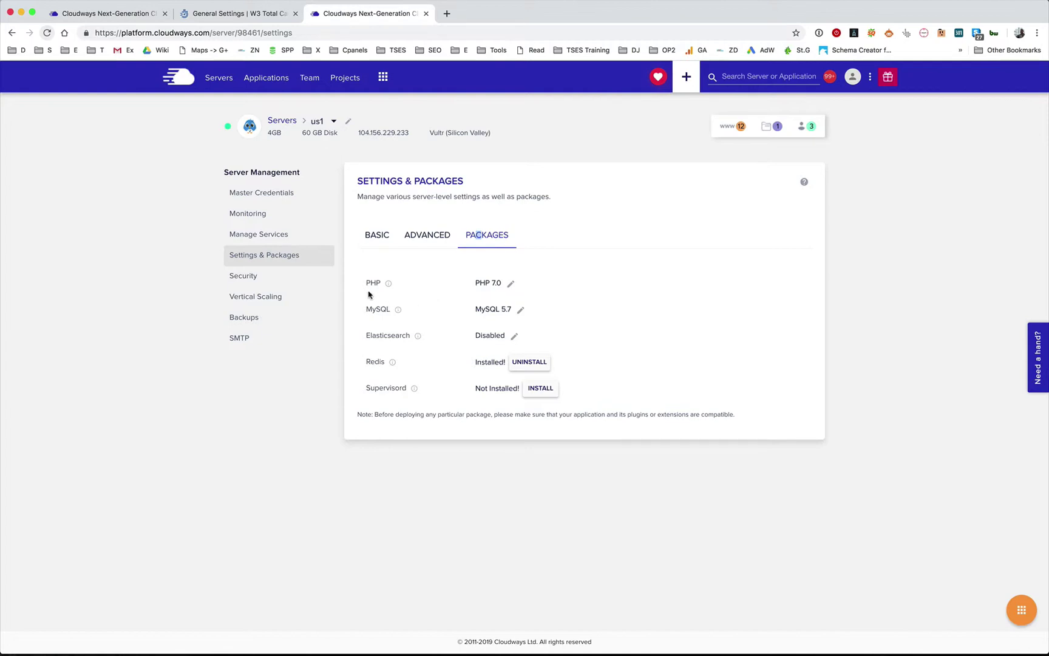
{"action": "left_click_drag", "start_coordinate": [363, 308], "coordinate": [400, 310]}
{"action": "mouse_move", "coordinate": [400, 310]}
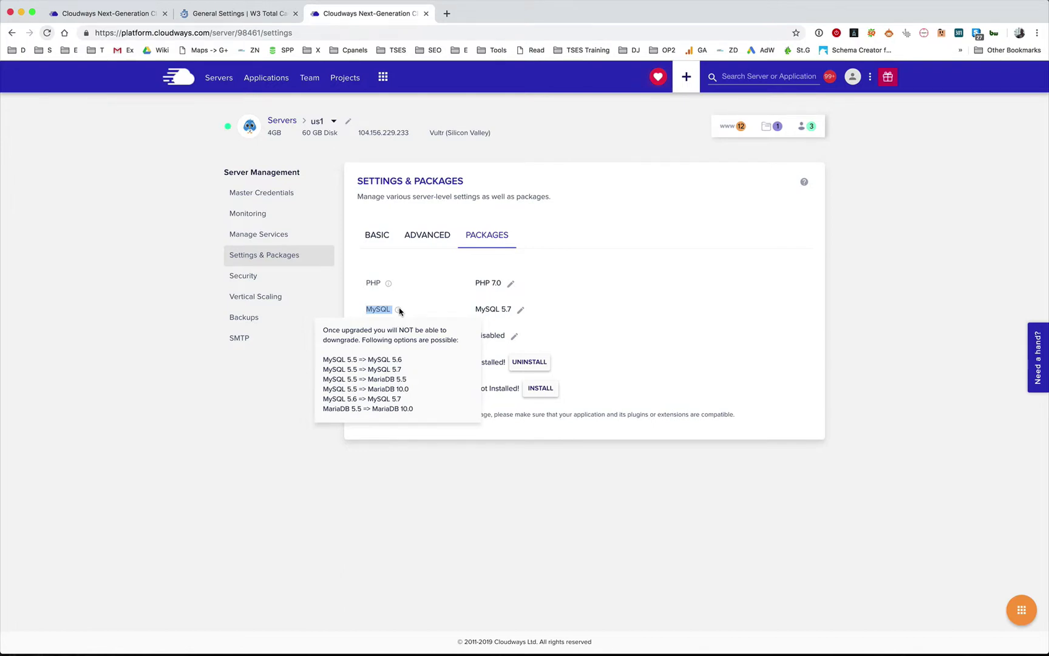
{"action": "left_click", "coordinate": [426, 304]}
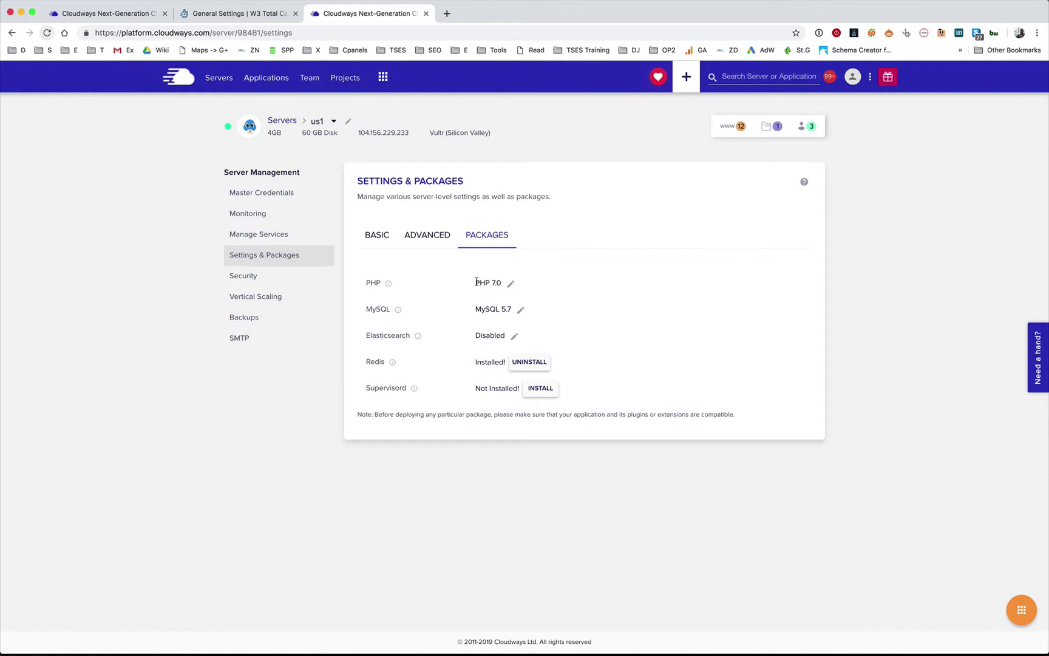
{"action": "double_click", "coordinate": [373, 361]}
{"action": "mouse_move", "coordinate": [391, 363]}
- Review the server's advanced settings for PHP, MySQL, Apache and NGINX, including max input variables, WAF module and HTTP/2
{"action": "left_click", "coordinate": [417, 242]}
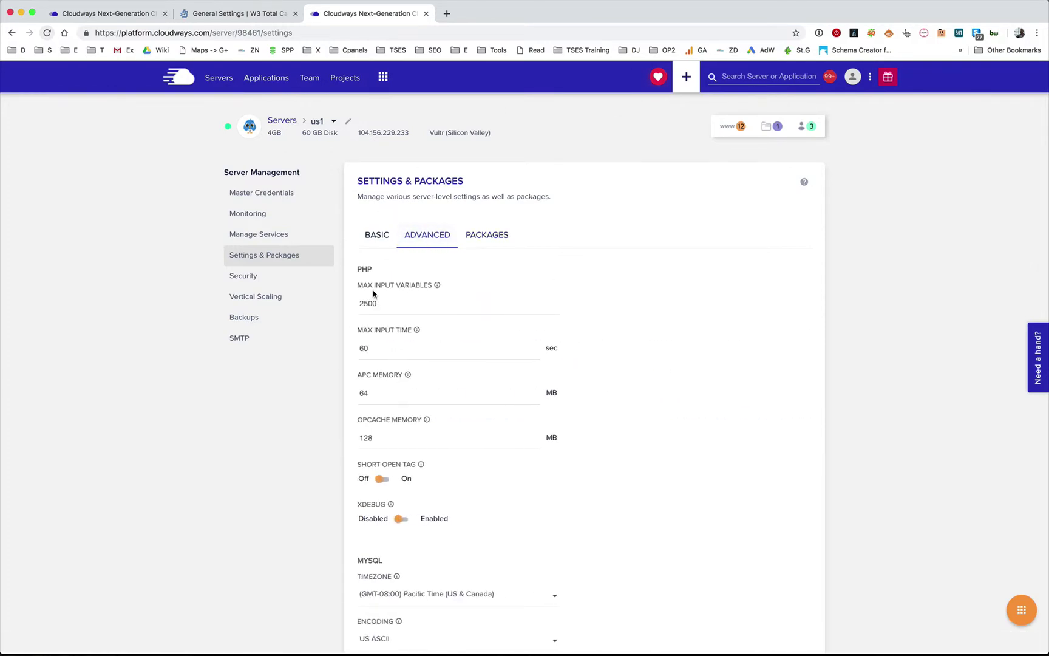
{"action": "left_click_drag", "start_coordinate": [356, 286], "coordinate": [475, 288]}
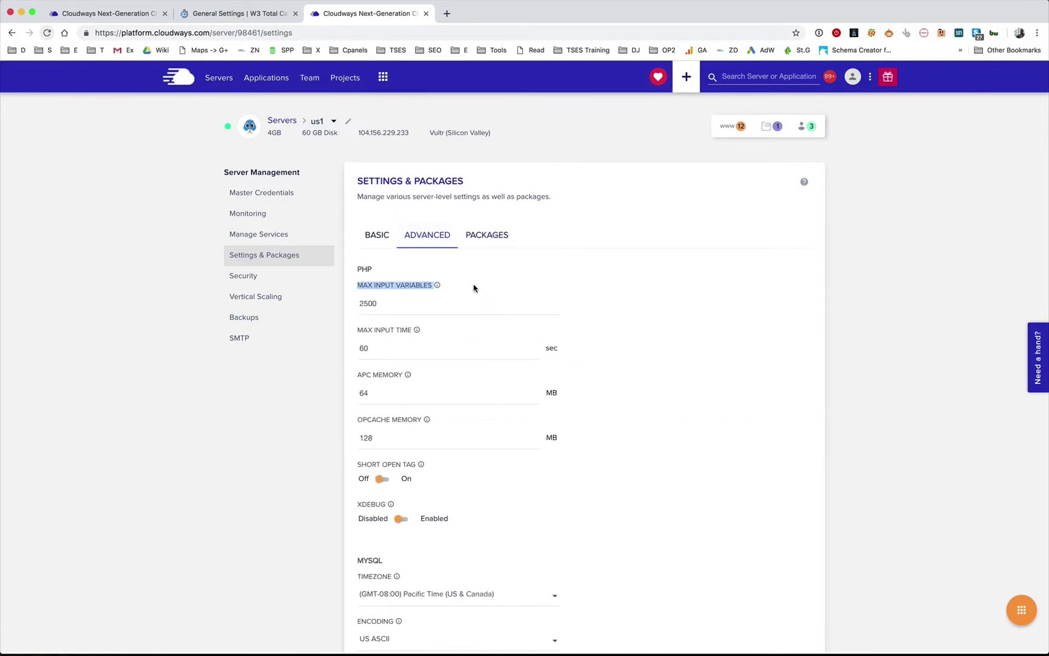
{"action": "left_click", "coordinate": [442, 300]}
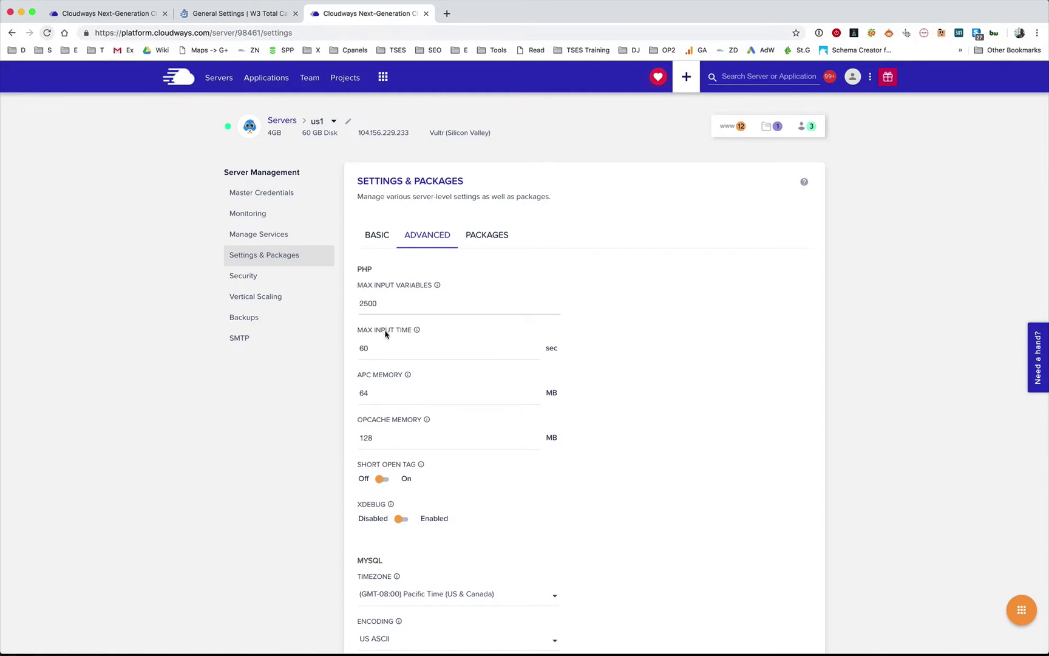
{"action": "scroll", "coordinate": [384, 307], "scroll_direction": "down", "scroll_amount": 1}
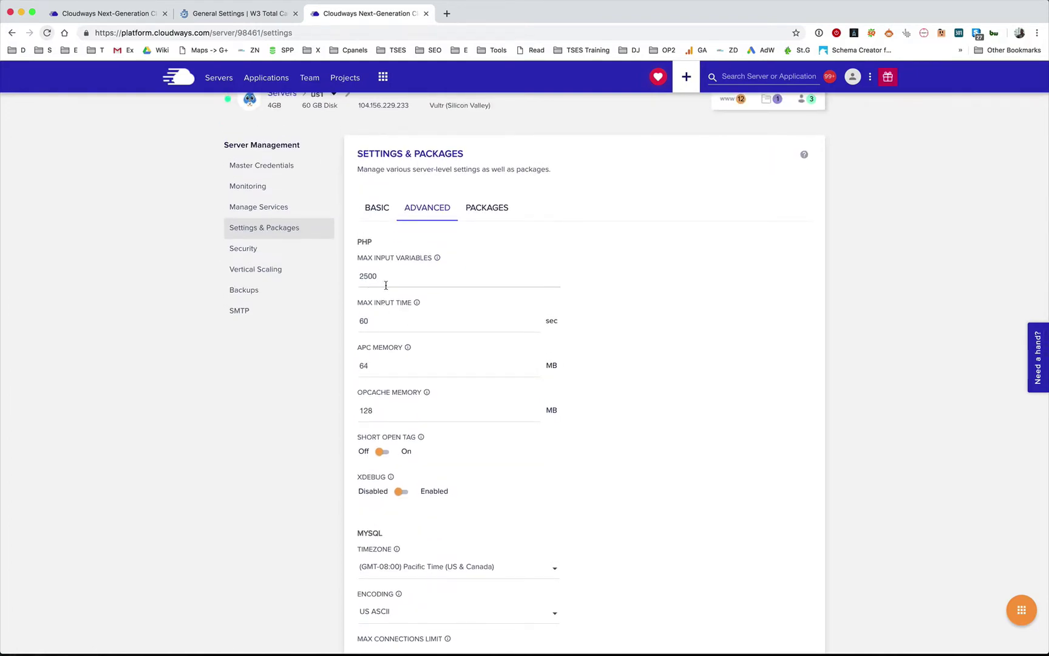
{"action": "scroll", "coordinate": [385, 285], "scroll_direction": "down", "scroll_amount": 1}
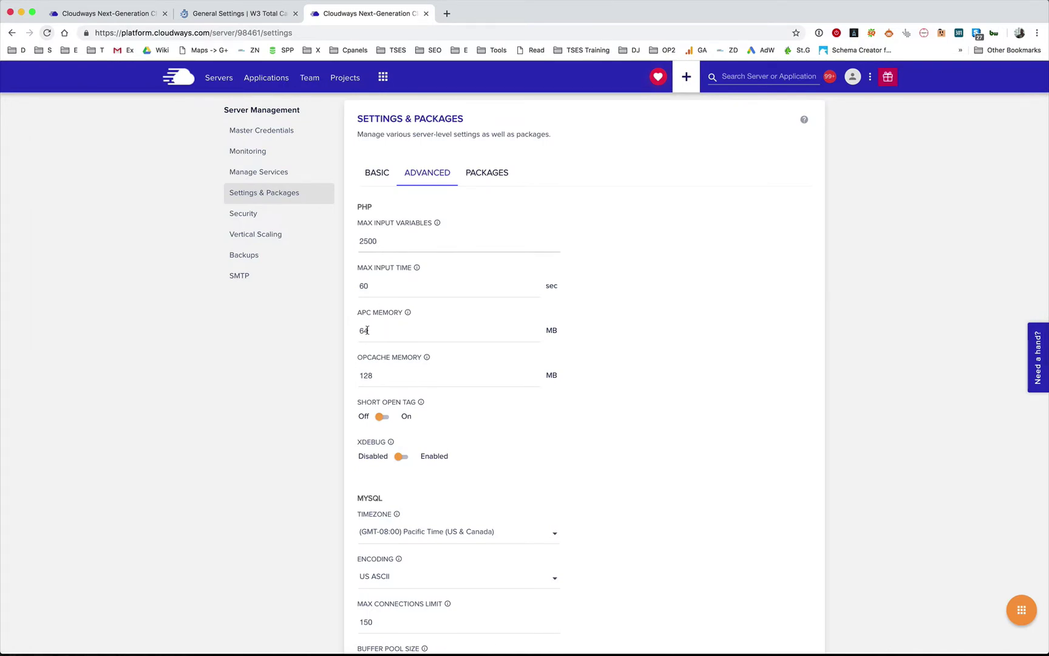
{"action": "scroll", "coordinate": [358, 346], "scroll_direction": "down", "scroll_amount": 15}
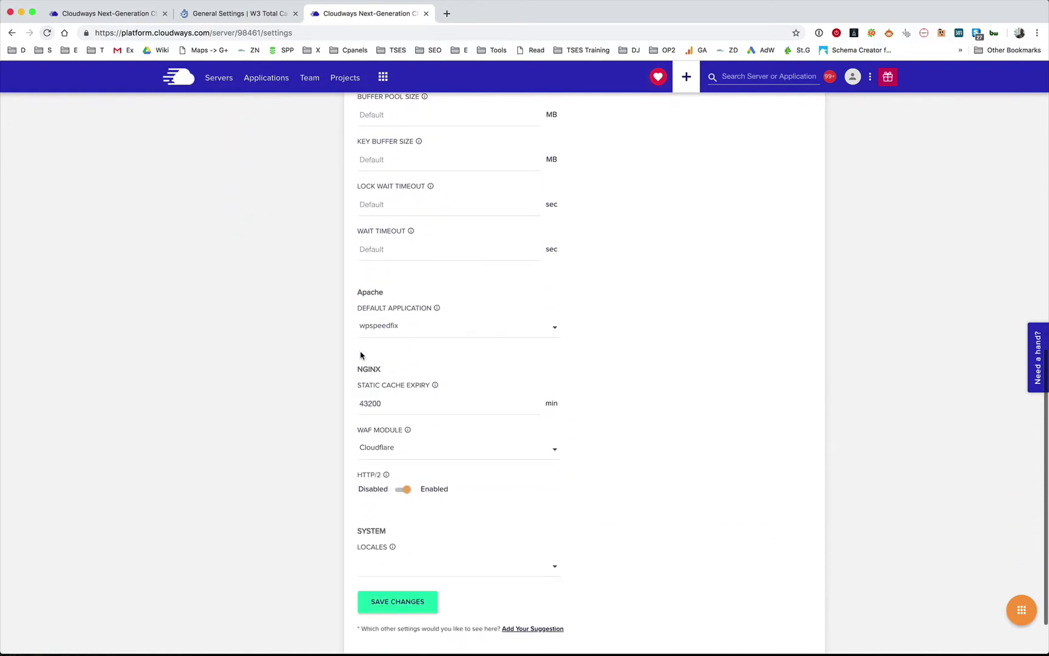
{"action": "scroll", "coordinate": [360, 355], "scroll_direction": "down", "scroll_amount": 2}
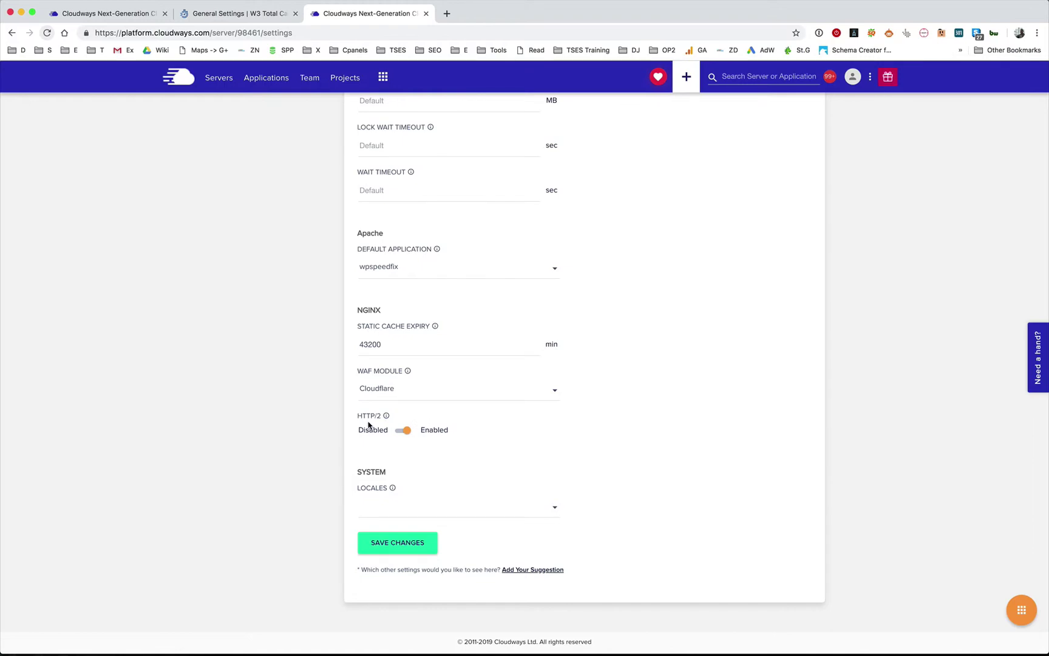
{"action": "scroll", "coordinate": [311, 410], "scroll_direction": "up", "scroll_amount": 3}
{"action": "scroll", "coordinate": [311, 410], "scroll_direction": "up", "scroll_amount": 10}
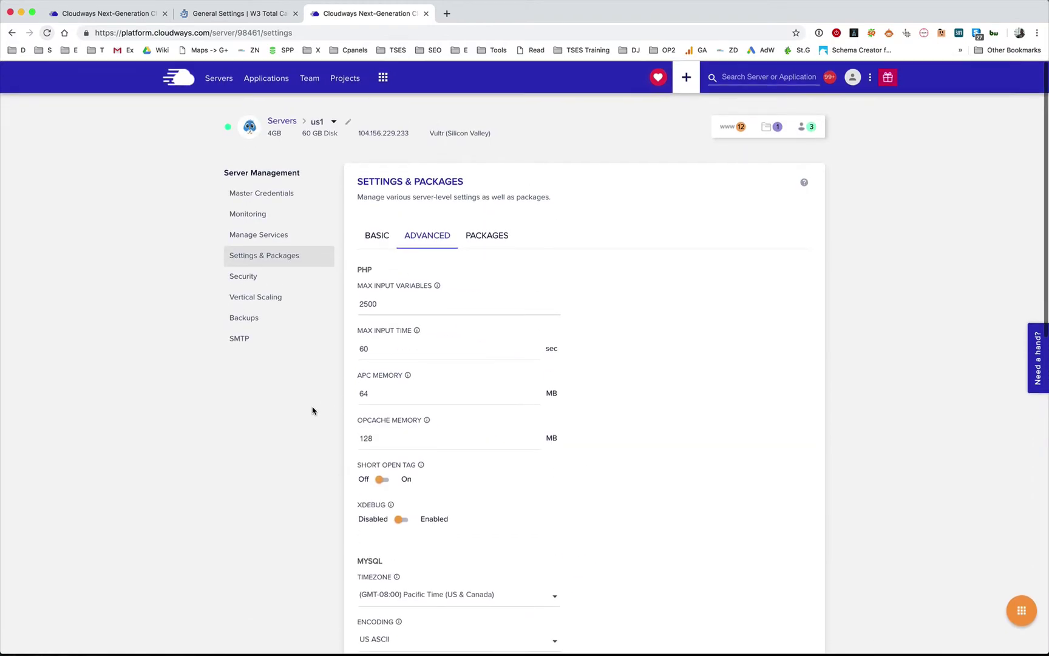
- Check the server's basic settings for execution, upload and memory limits, and the status of its core services
{"action": "left_click", "coordinate": [267, 235]}
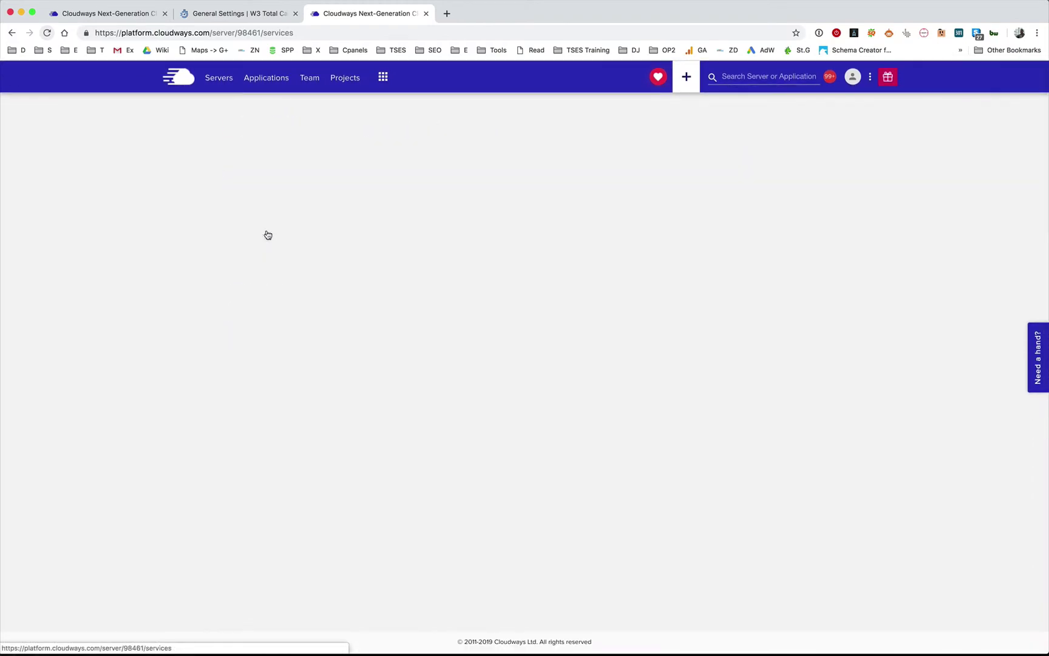
{"action": "left_click", "coordinate": [265, 254]}
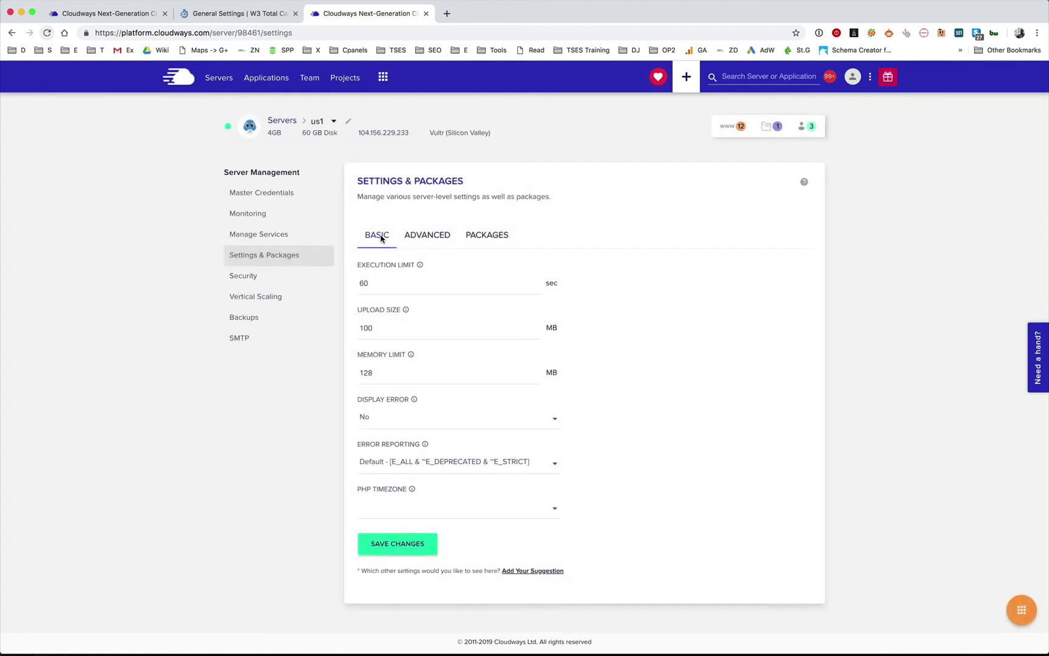
{"action": "left_click", "coordinate": [234, 236]}
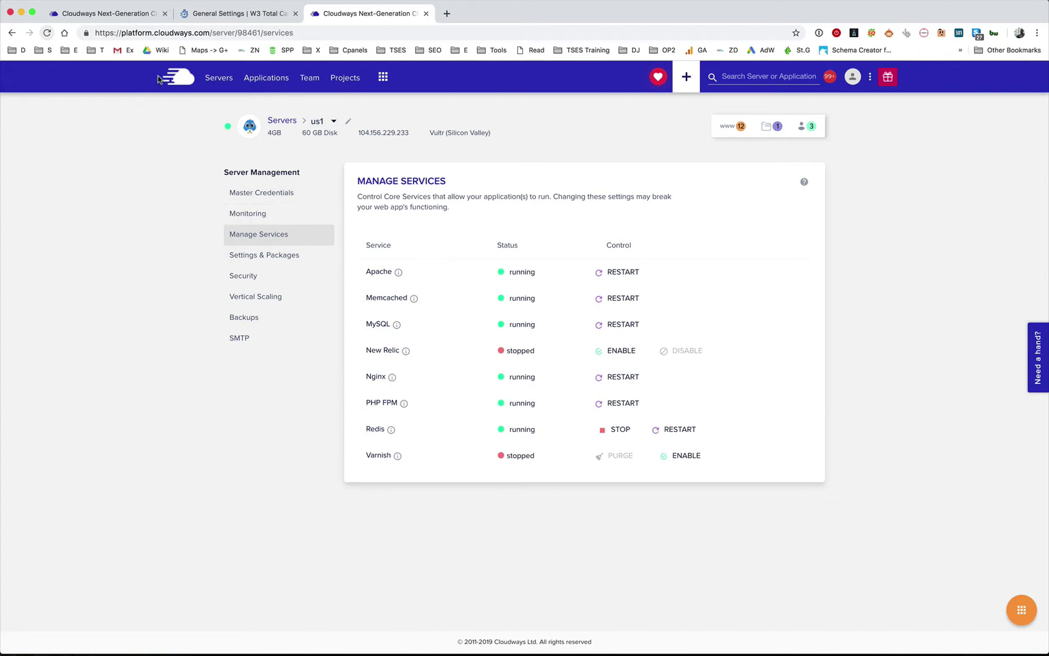
- Switch to the wpspeedfix application and review its domain management, SSL certificate and general application settings
{"action": "left_click", "coordinate": [133, 13]}
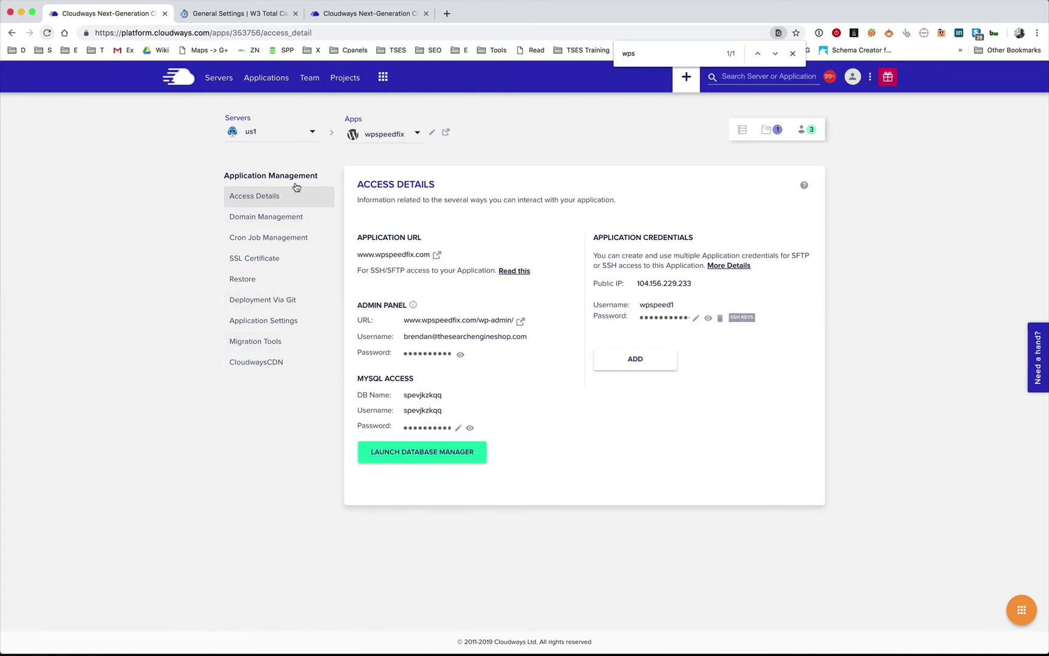
{"action": "left_click", "coordinate": [293, 225]}
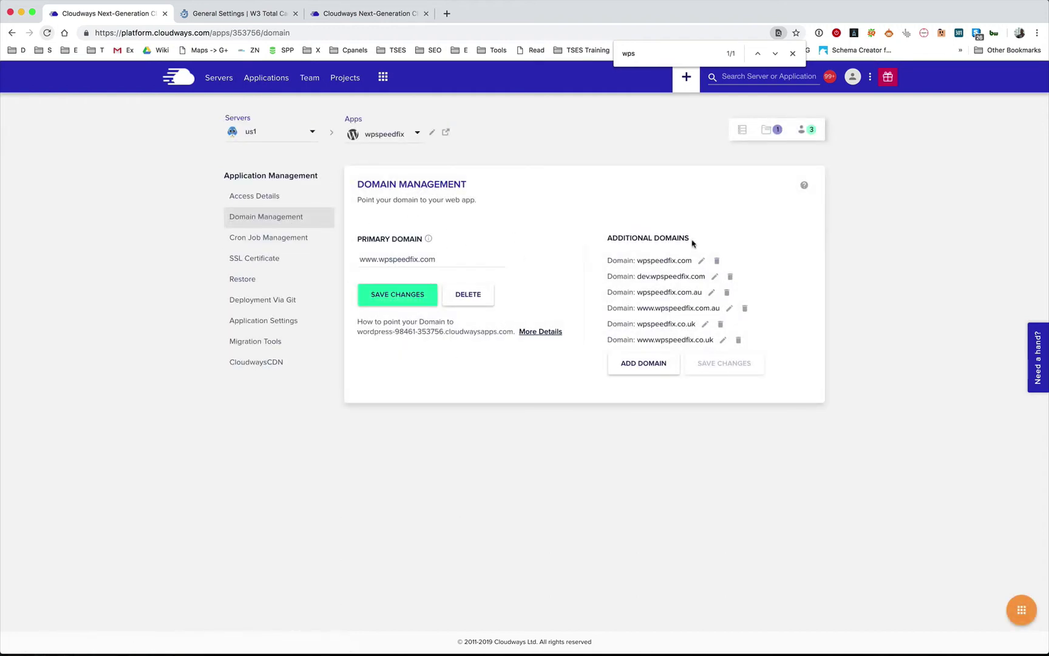
{"action": "left_click", "coordinate": [252, 258]}
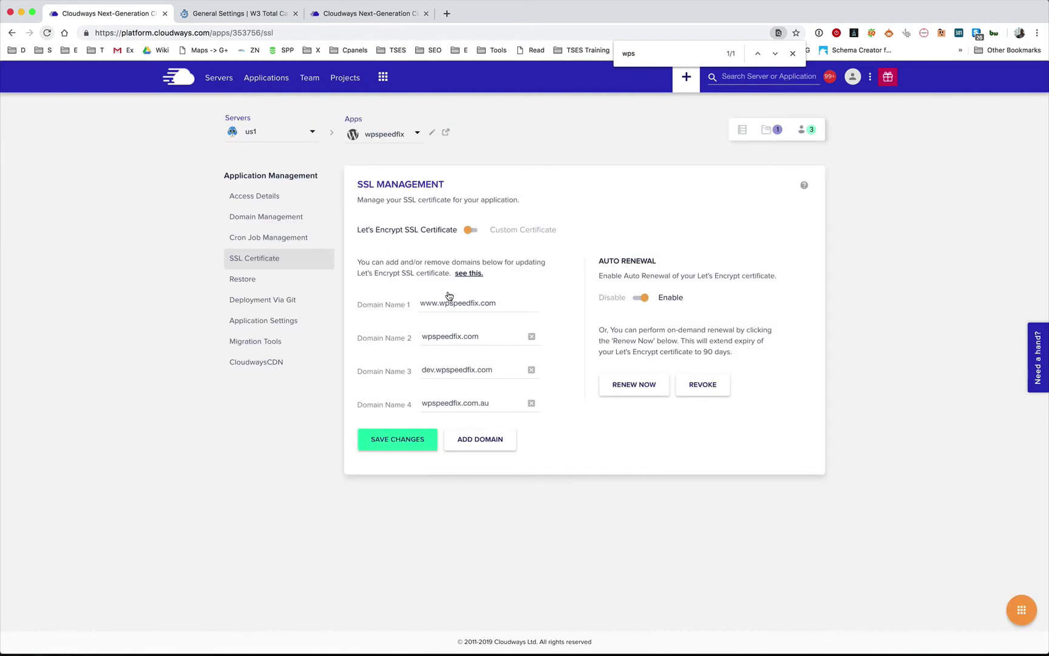
{"action": "left_click", "coordinate": [294, 322]}
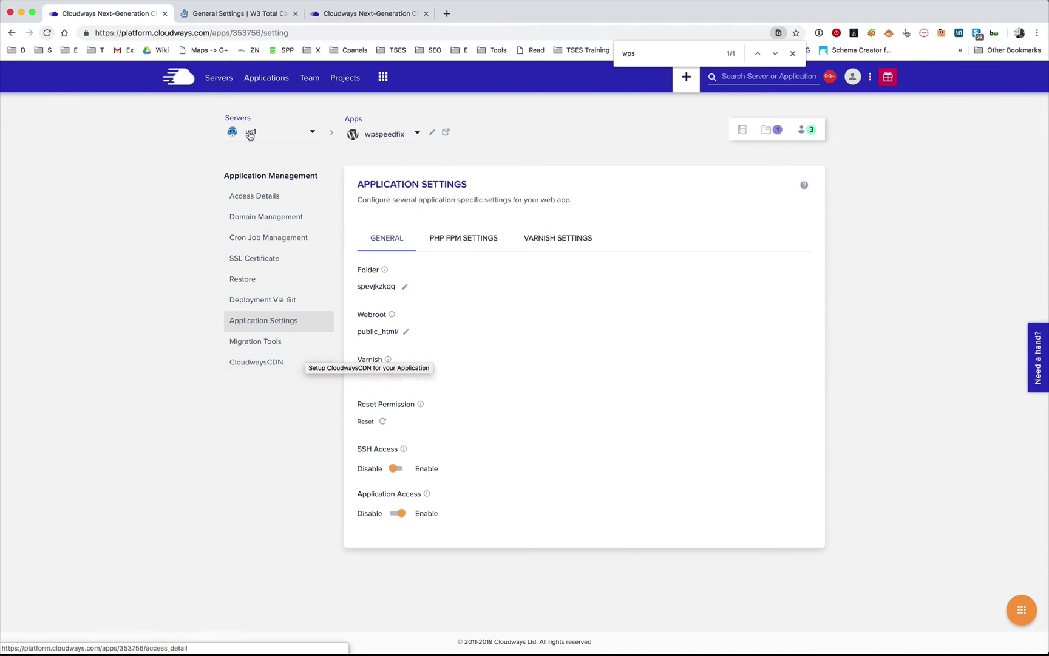
- Switch to the W3 Total Cache general settings in WordPress and review the page cache, minify and database cache sections
{"action": "left_click", "coordinate": [201, 13]}
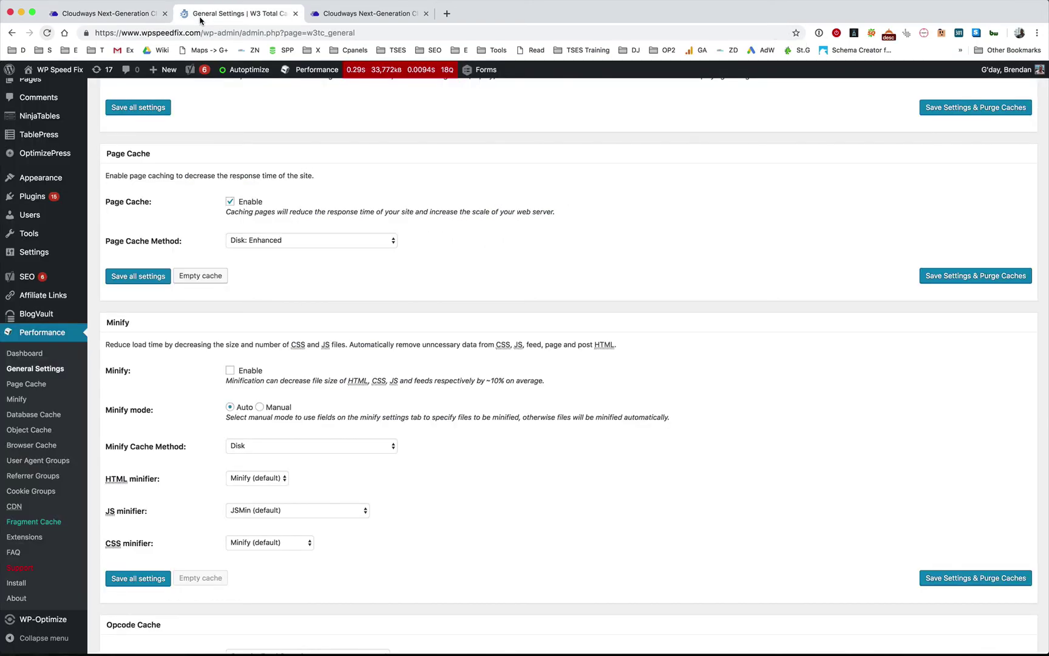
{"action": "scroll", "coordinate": [534, 414], "scroll_direction": "up", "scroll_amount": 5}
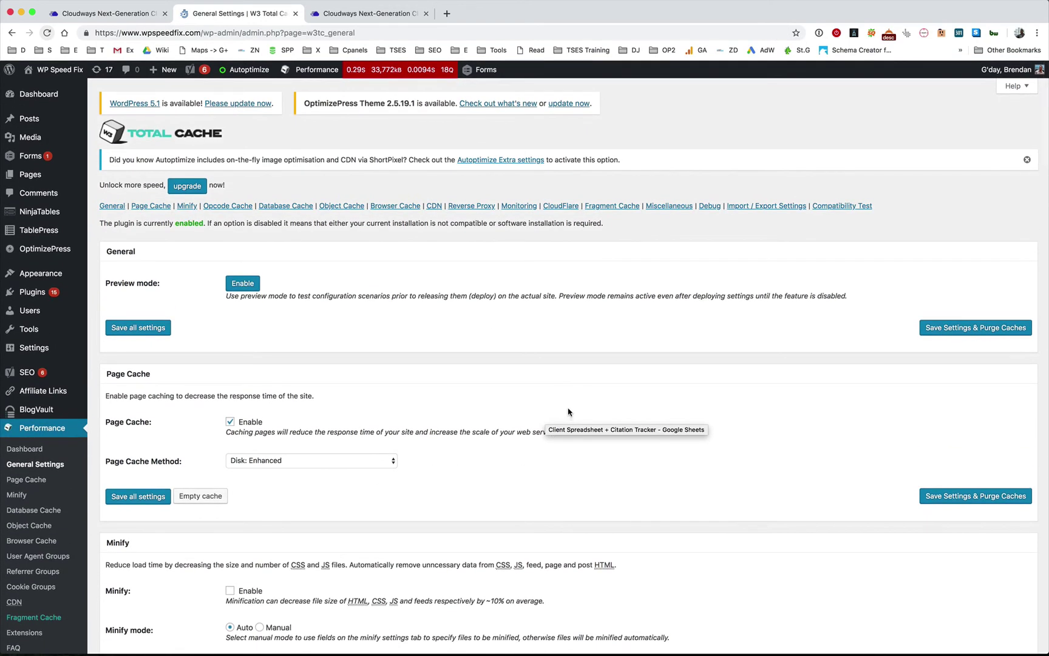
{"action": "scroll", "coordinate": [556, 395], "scroll_direction": "down", "scroll_amount": 5}
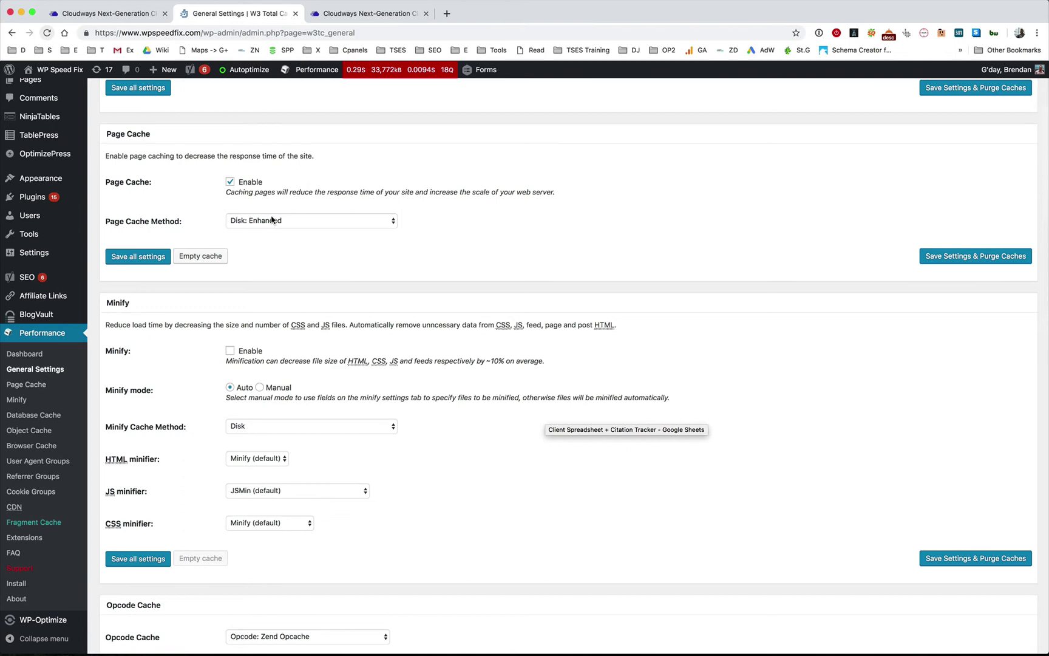
{"action": "scroll", "coordinate": [272, 222], "scroll_direction": "down", "scroll_amount": 7}
{"action": "scroll", "coordinate": [263, 215], "scroll_direction": "down", "scroll_amount": 3}
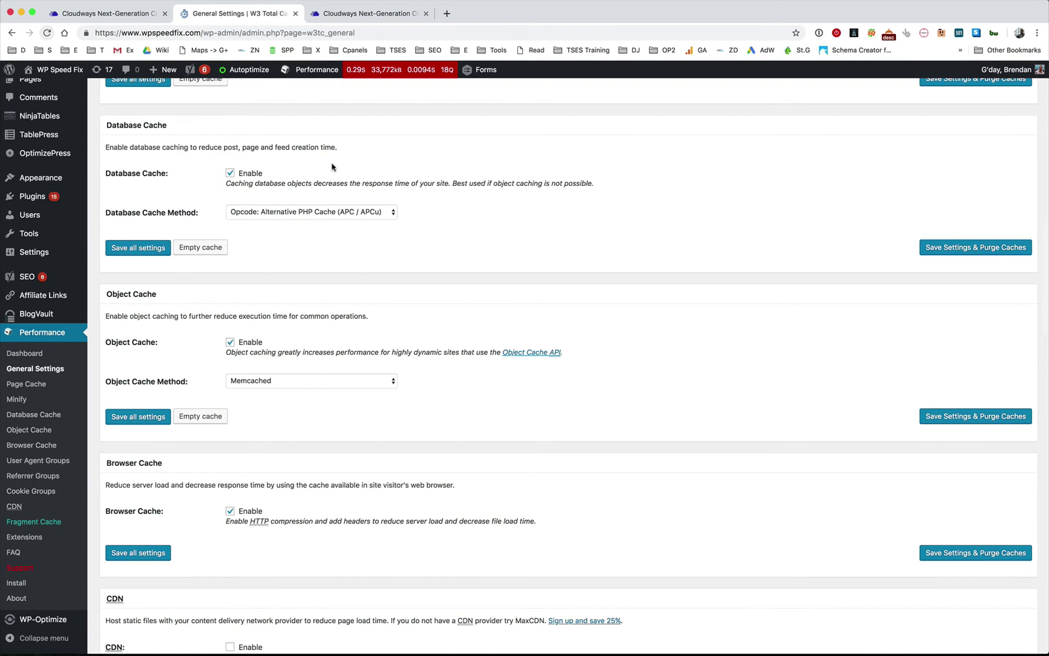
- Examine the object cache, browser cache and CDN sections of the W3 Total Cache general settings
{"action": "mouse_move", "coordinate": [418, 74]}
{"action": "scroll", "coordinate": [238, 285], "scroll_direction": "down", "scroll_amount": 3}
{"action": "scroll", "coordinate": [239, 285], "scroll_direction": "up", "scroll_amount": 1}
{"action": "scroll", "coordinate": [238, 285], "scroll_direction": "up", "scroll_amount": 1}
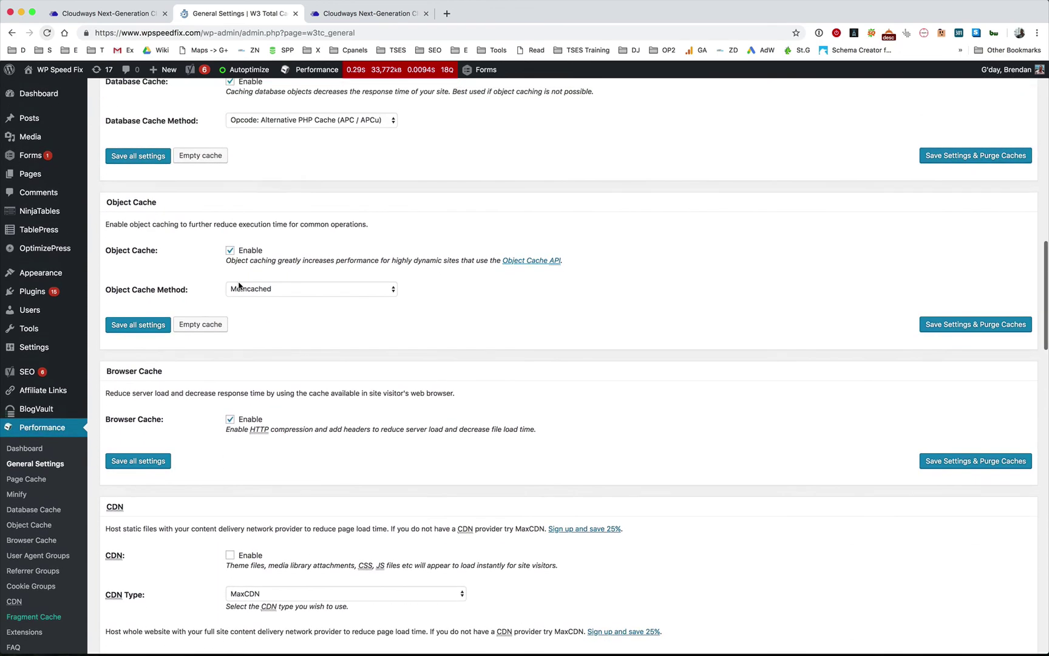
{"action": "scroll", "coordinate": [239, 285], "scroll_direction": "up", "scroll_amount": 1}
{"action": "scroll", "coordinate": [238, 285], "scroll_direction": "down", "scroll_amount": 4}
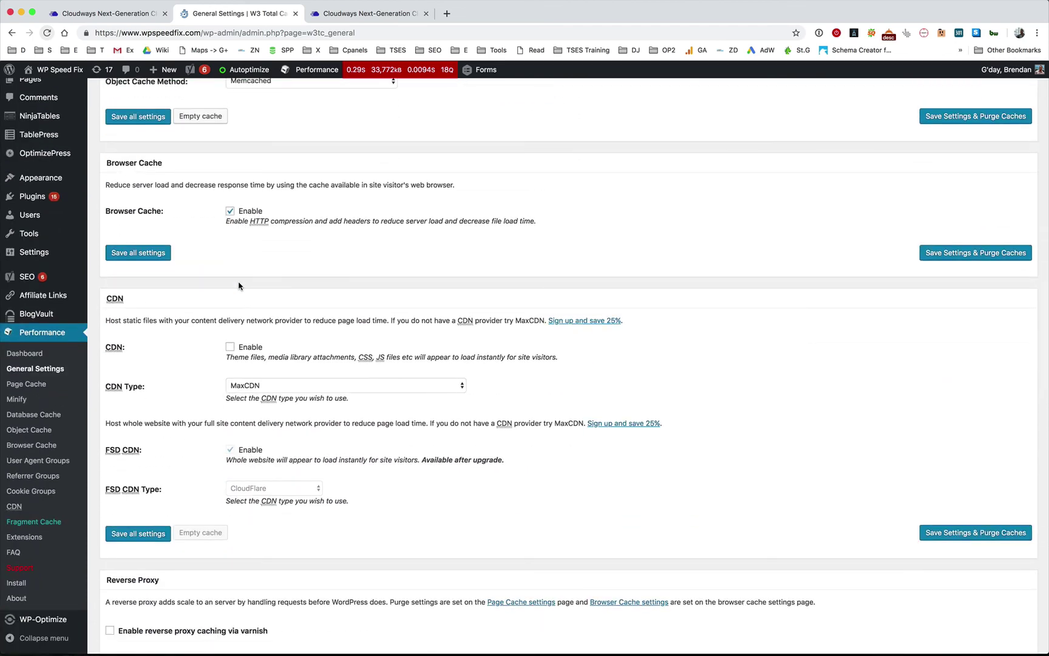